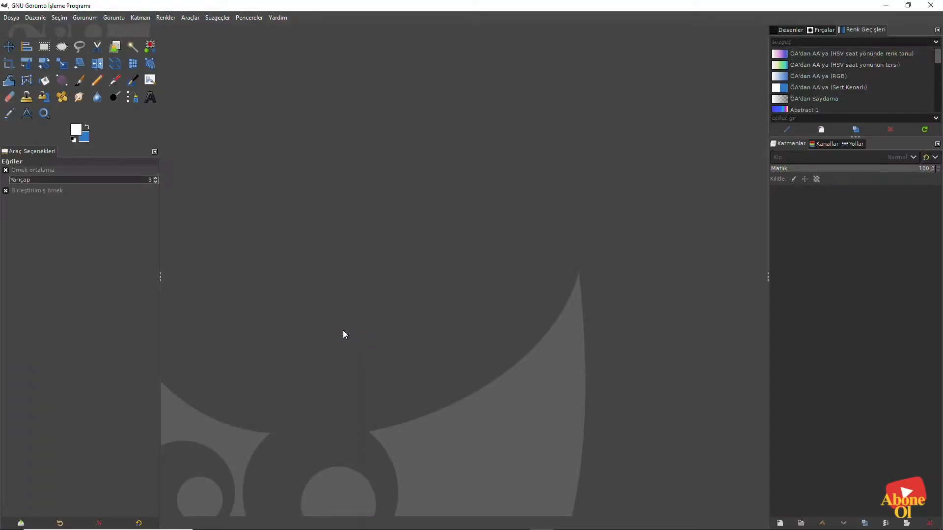
Create a new image with a width of 800 px and a height of 800 px
left_click(10, 19)
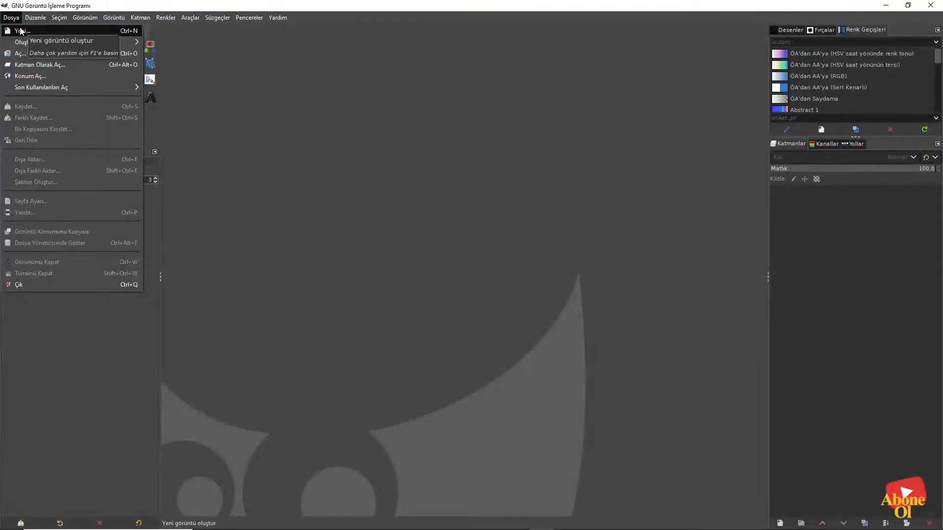
left_click(22, 32)
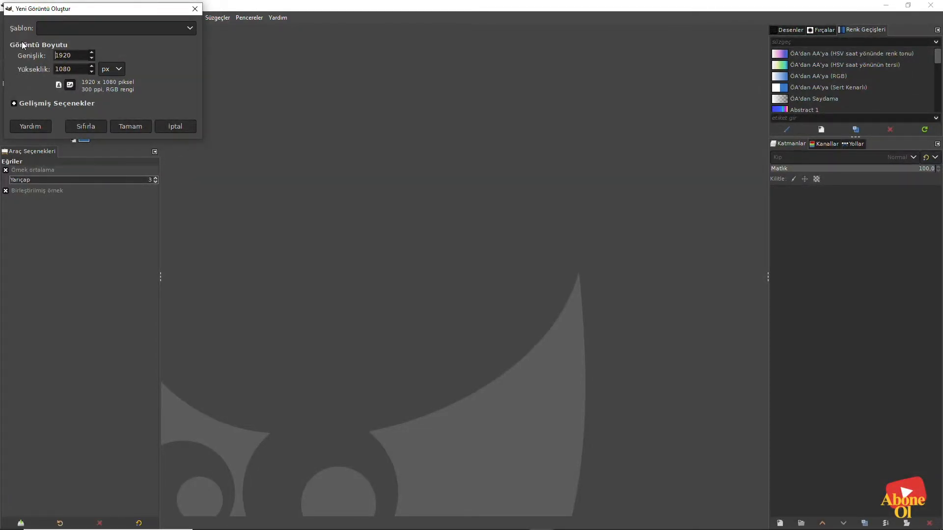
key("BackSpace")
key("BackSpace")
key("BackSpace")
key("BackSpace")
type("800")
left_click(84, 69)
key("BackSpace")
key("BackSpace")
key("BackSpace")
key("BackSpace")
type("800")
left_click(138, 128)
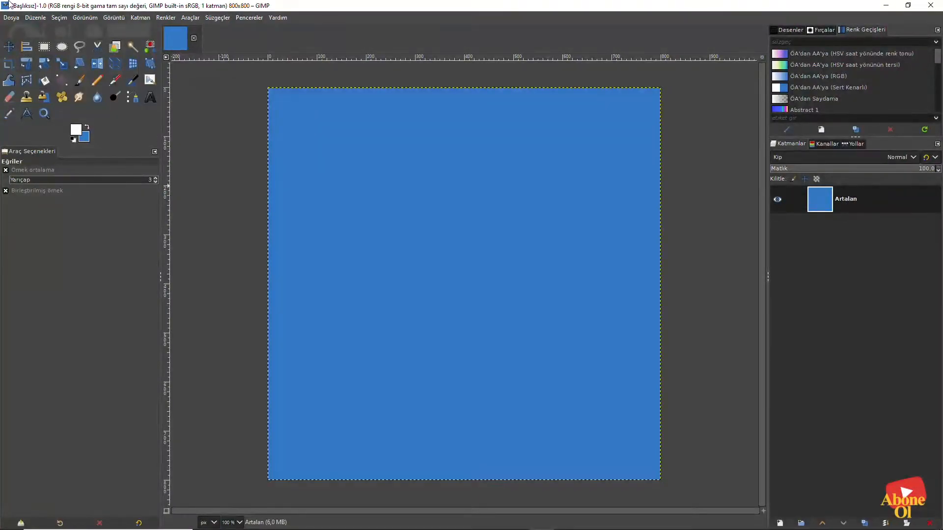
Open unsplash.model.girl.jpg from the desktop folder as a new layer in the image
left_click(11, 17)
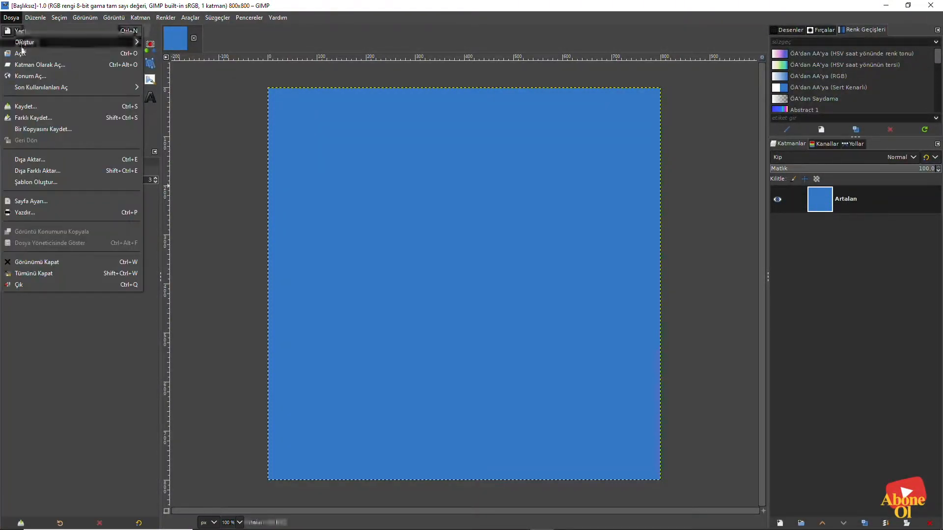
left_click(30, 65)
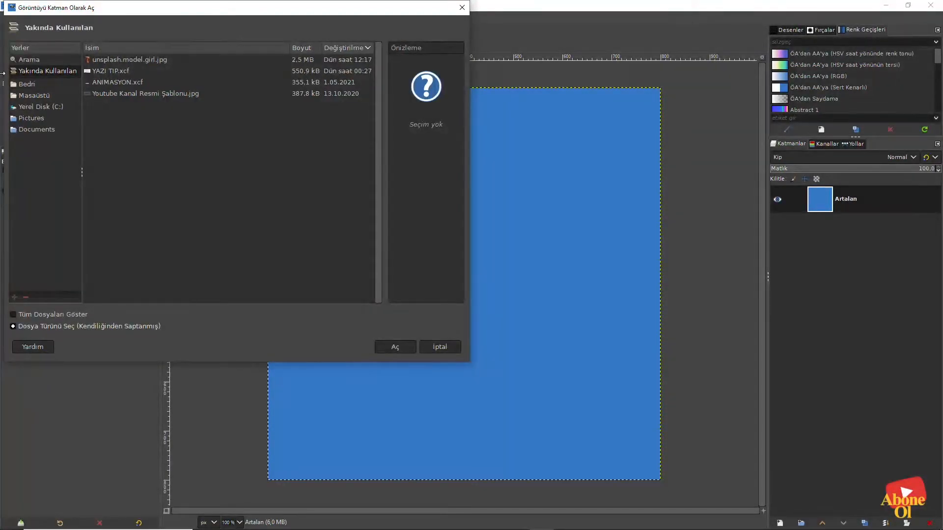
left_click(24, 95)
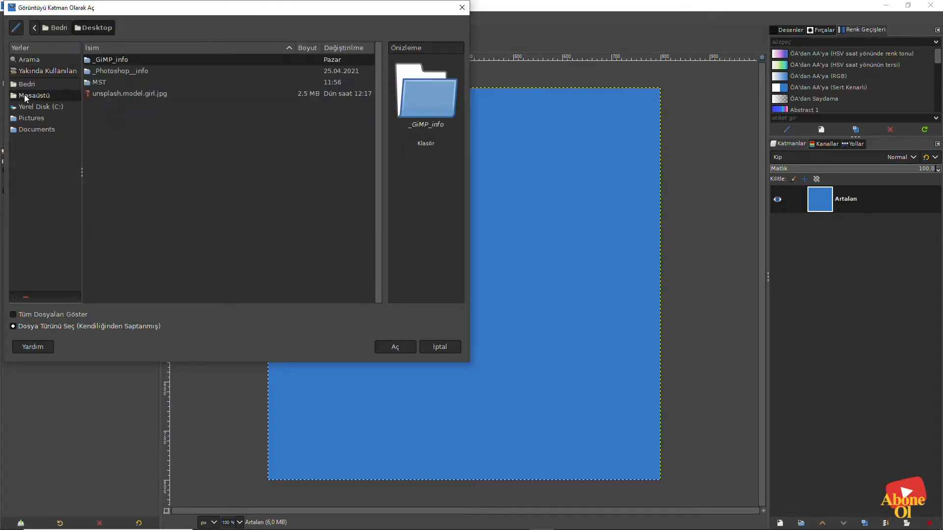
left_click(136, 94)
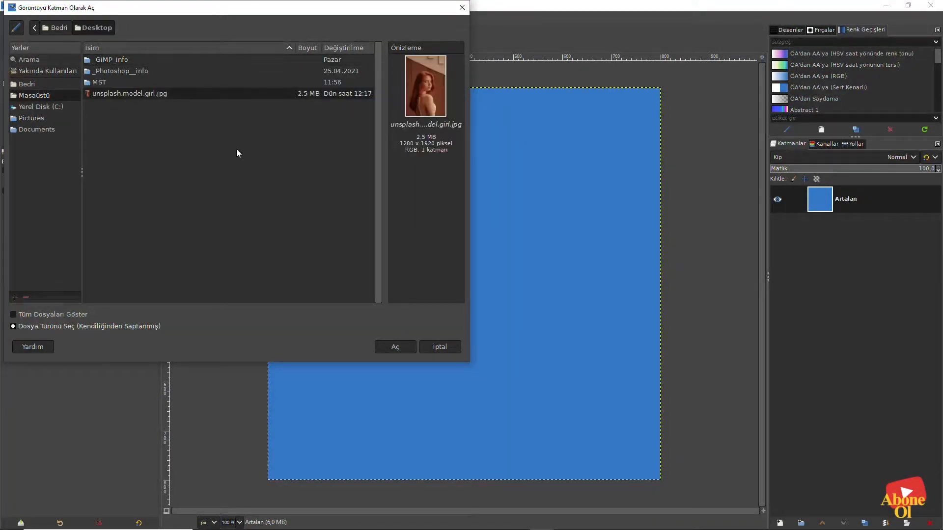
left_click(396, 347)
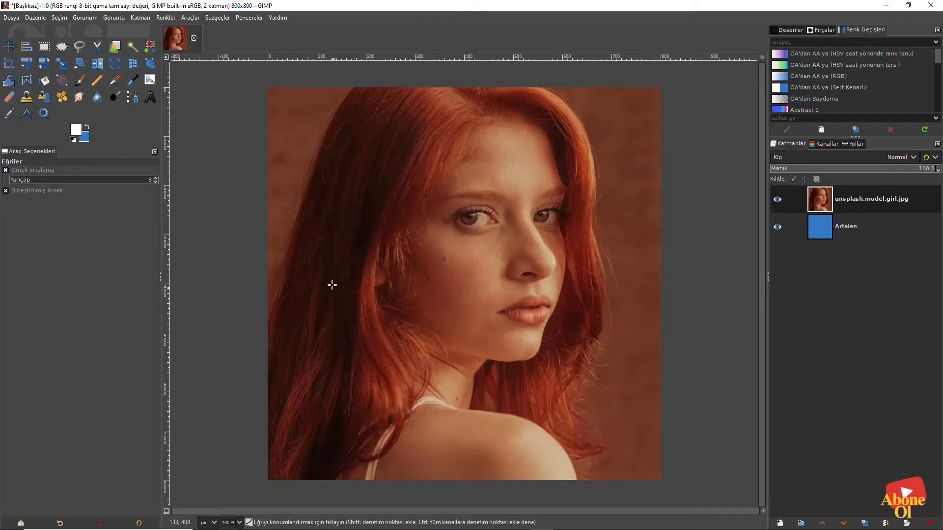
left_click(604, 345)
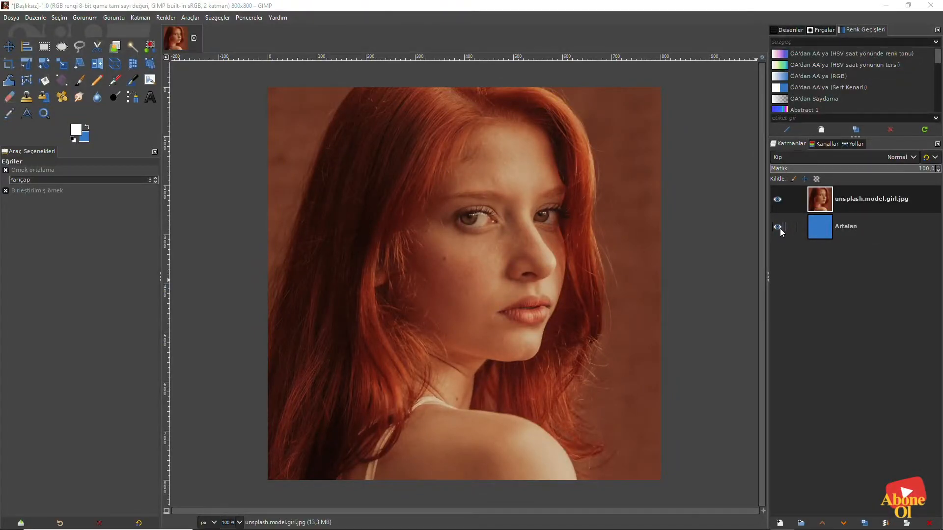
Scale the photo layer proportionally to about 904 × 1356 px and move it so the woman's head and shoulders fill the canvas
left_click(68, 66)
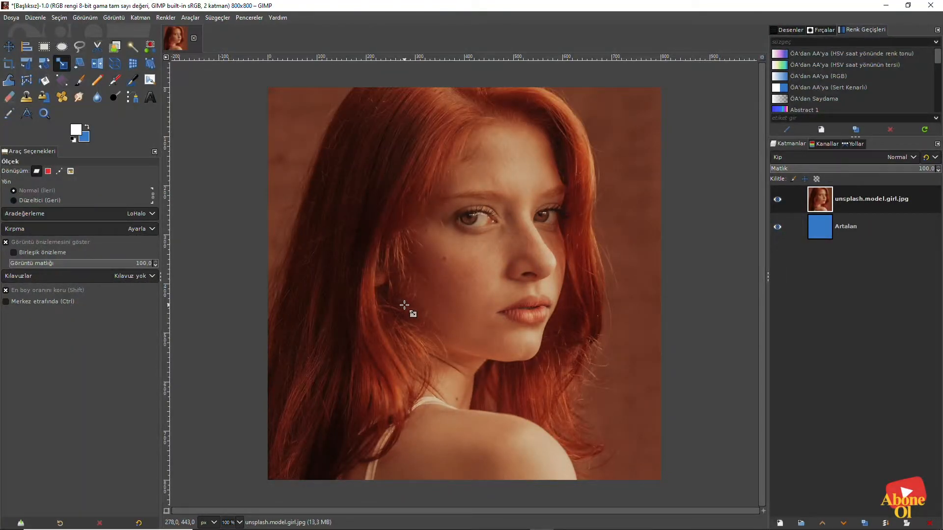
left_click(501, 354)
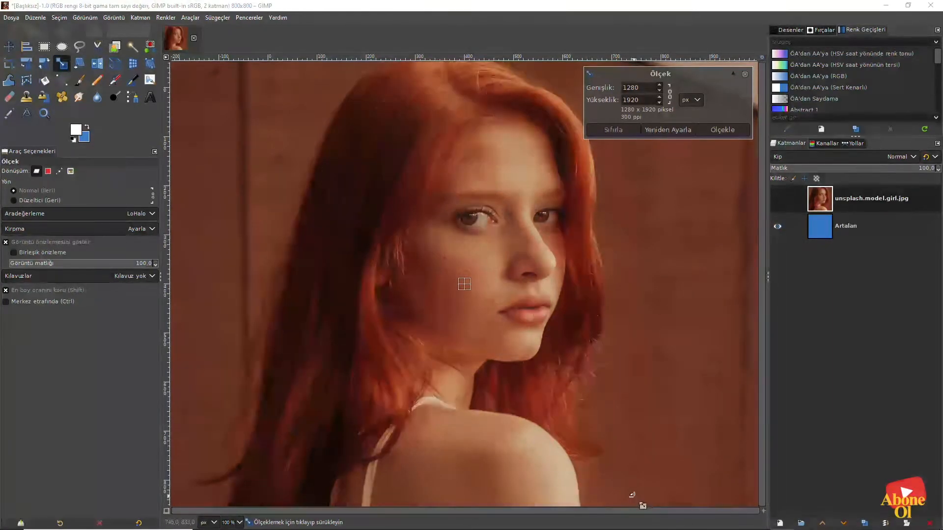
left_click_drag(694, 488, 490, 279)
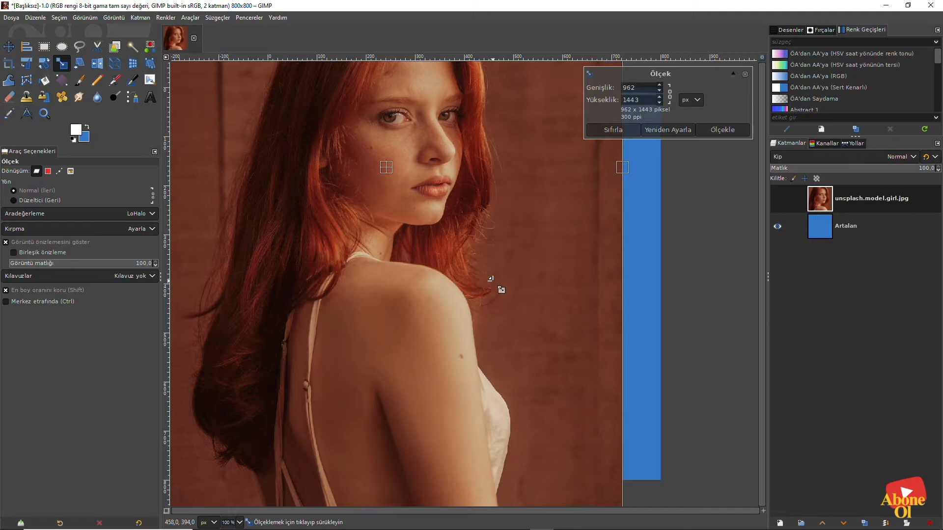
left_click_drag(490, 279, 470, 230)
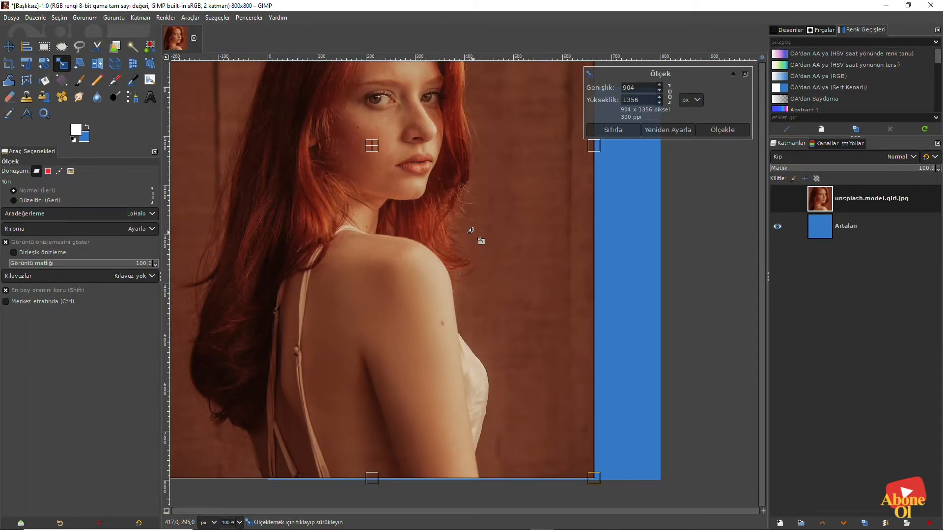
left_click(720, 129)
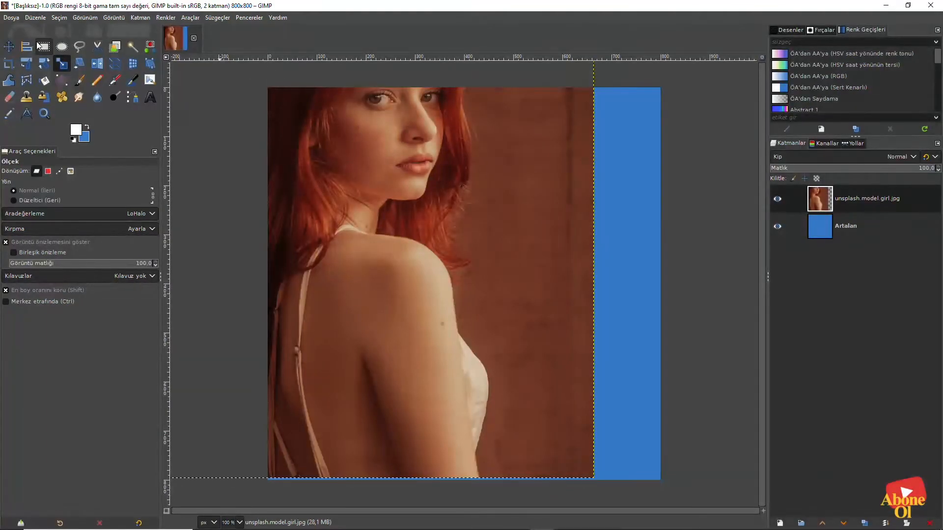
left_click(10, 47)
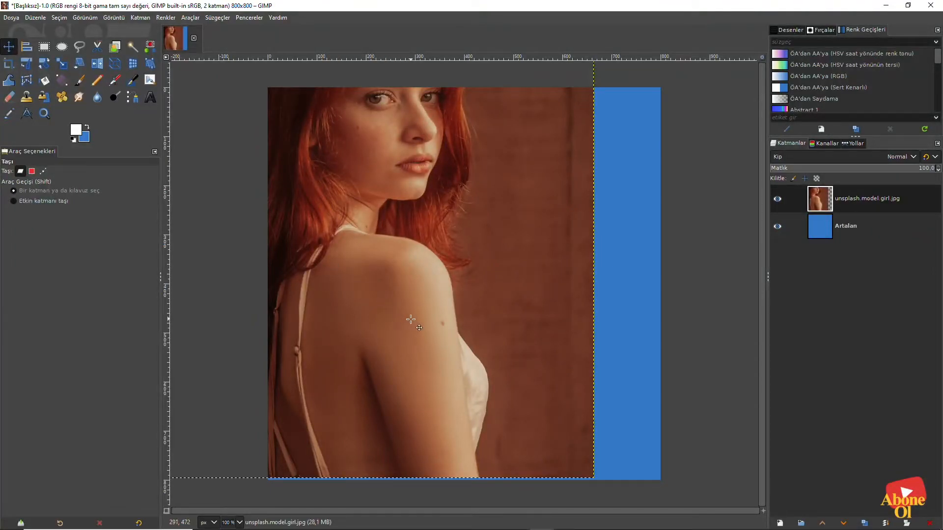
left_click_drag(461, 260, 564, 388)
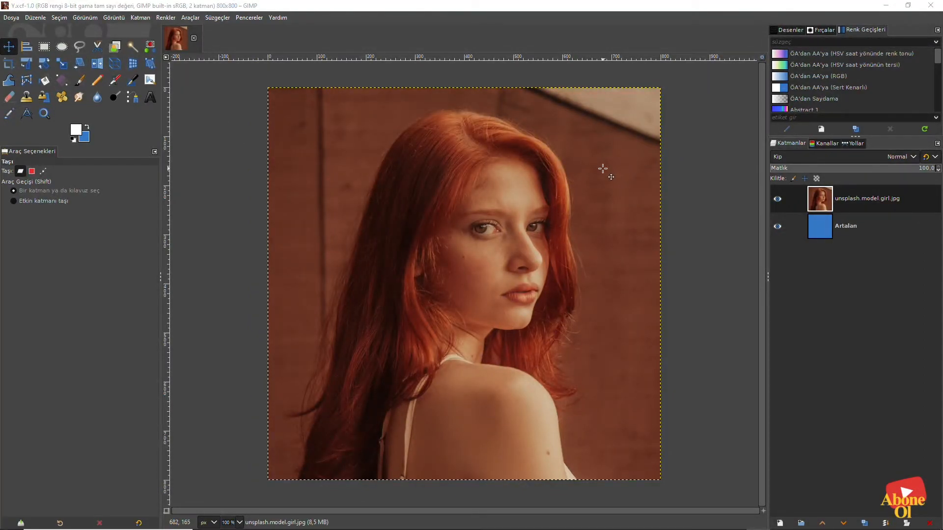
Start exporting the image to the Documents folder and name the file "profil resmi"
left_click(7, 18)
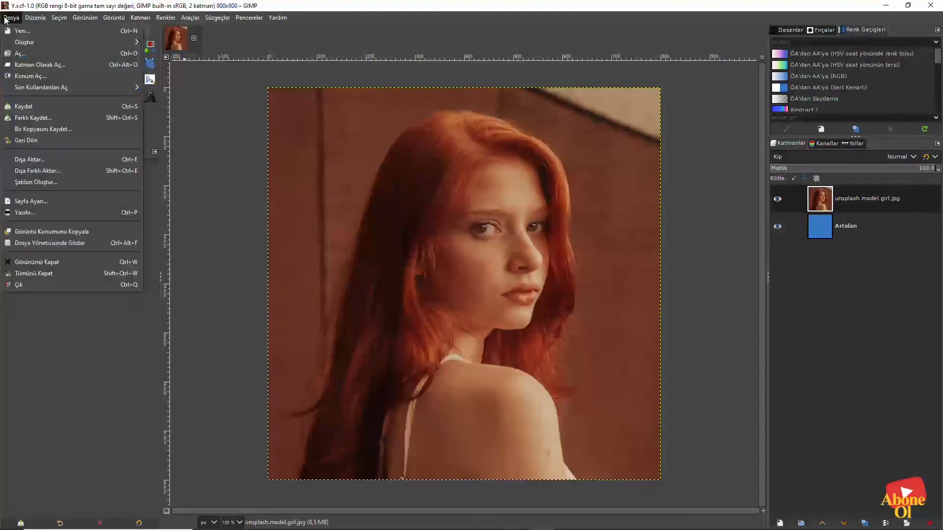
left_click(48, 160)
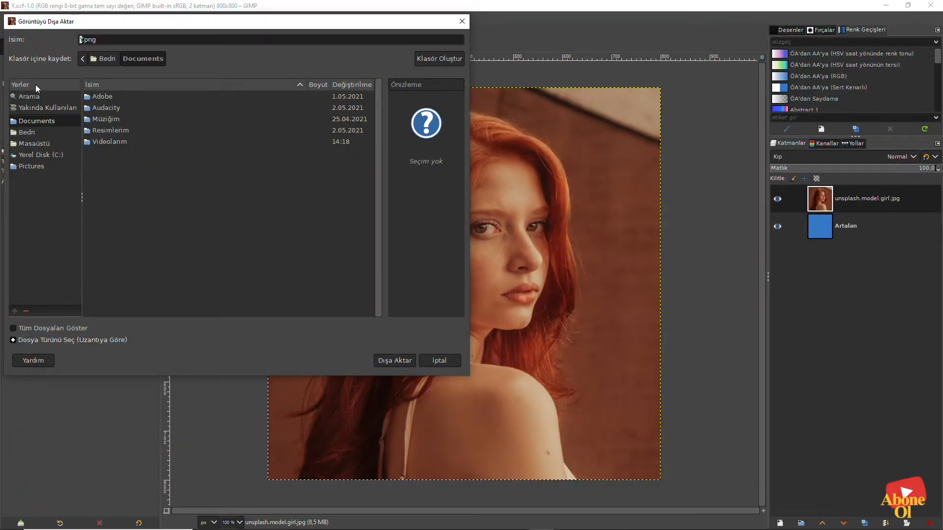
key("BackSpace")
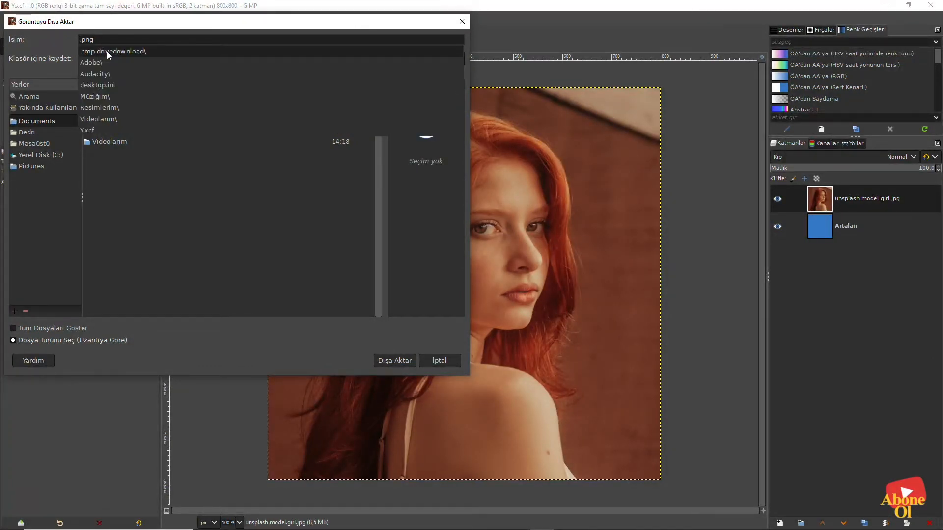
type("p")
type("rofil")
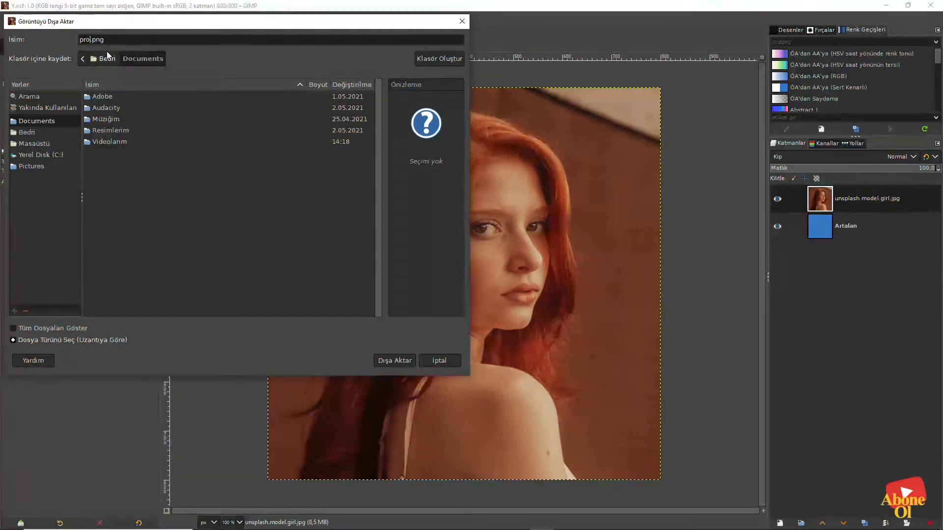
type(" res")
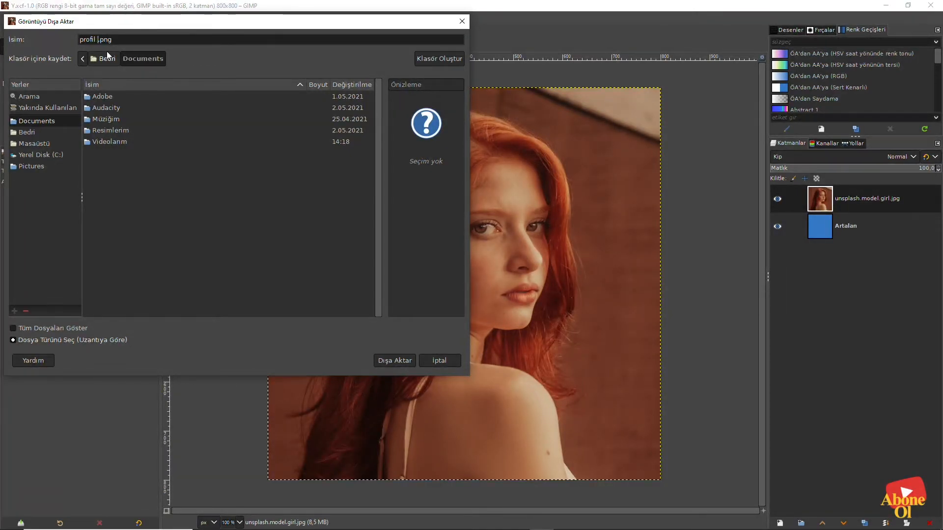
type("mi")
Choose JPEG as the export file type and export the image at quality 100
left_click(73, 339)
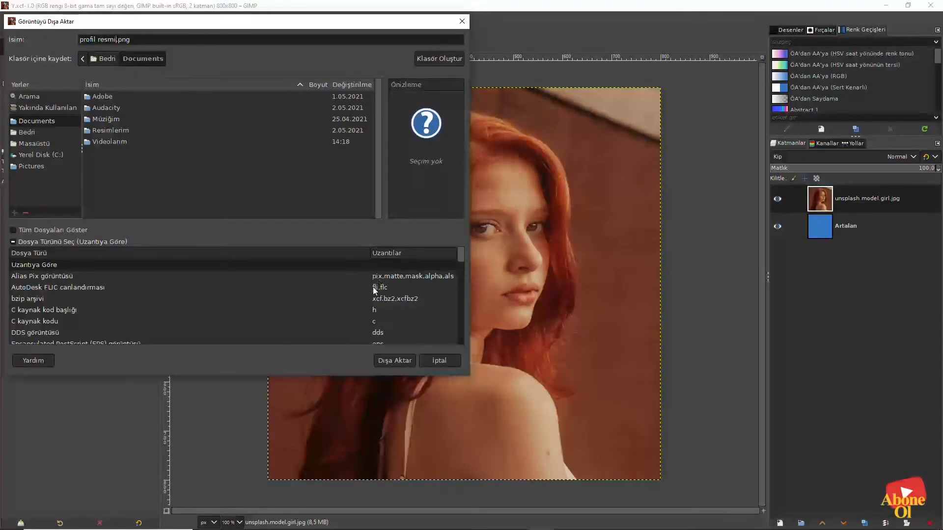
scroll(380, 296, "down", 1)
scroll(385, 299, "down", 5)
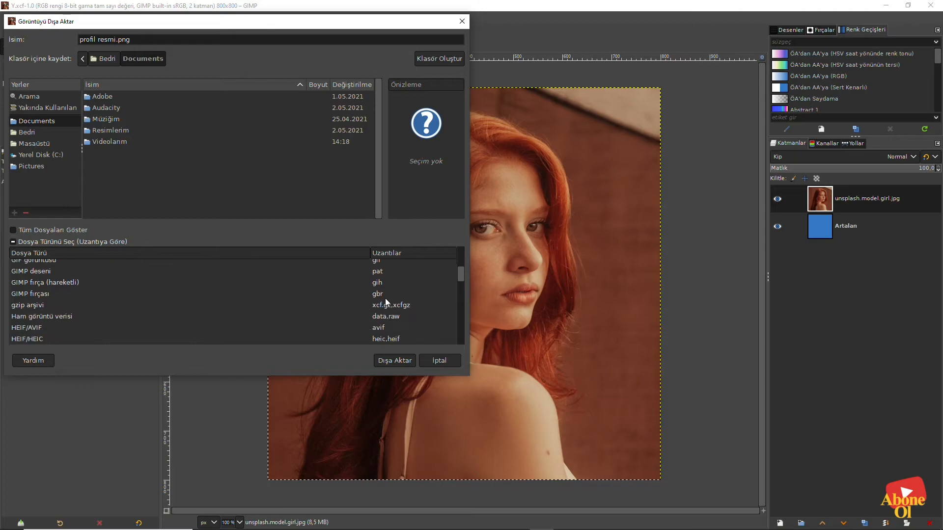
scroll(385, 299, "down", 3)
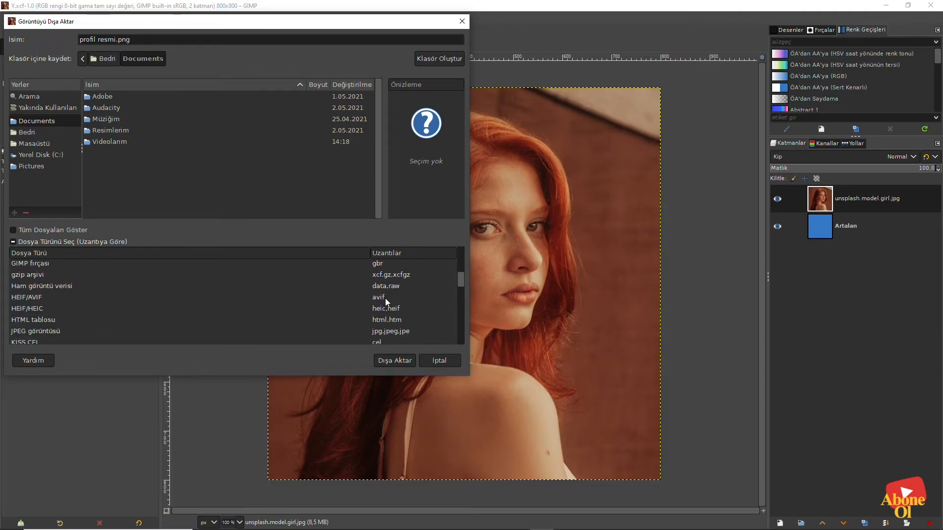
left_click(403, 333)
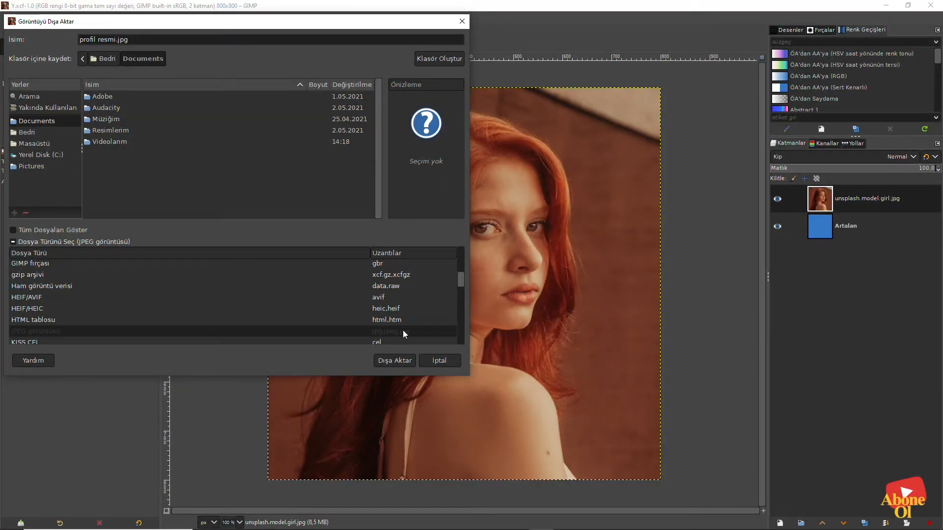
left_click(396, 360)
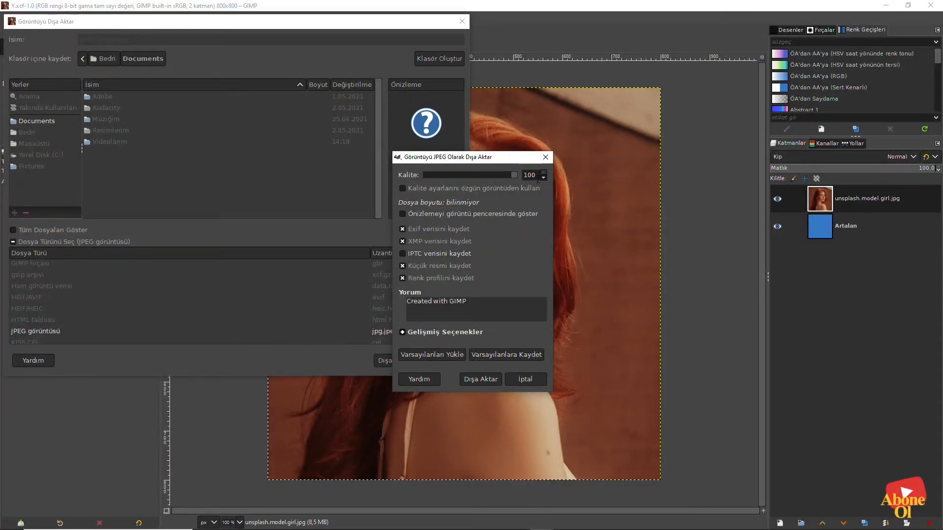
left_click(481, 379)
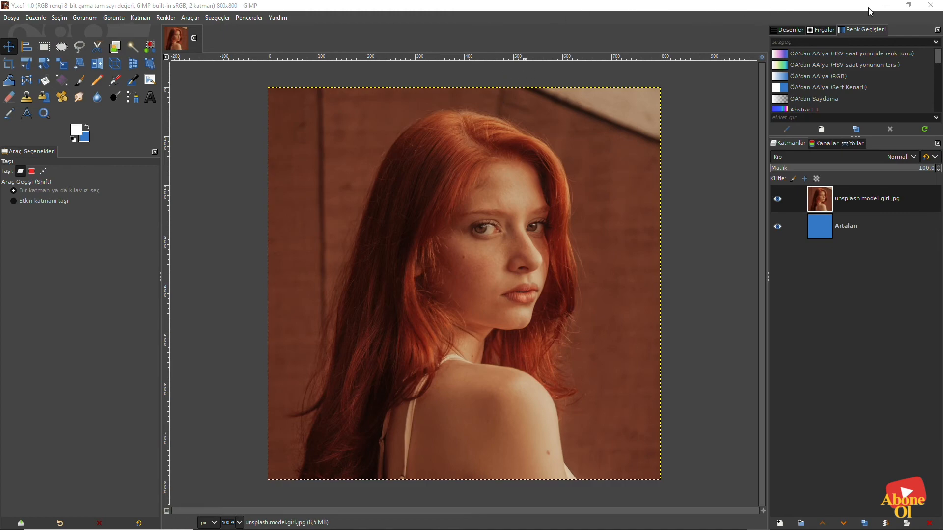
Minimize the editor, open the Documents (Belgeler) folder in File Explorer and view profil resmi.jpg in Photos
left_click(886, 6)
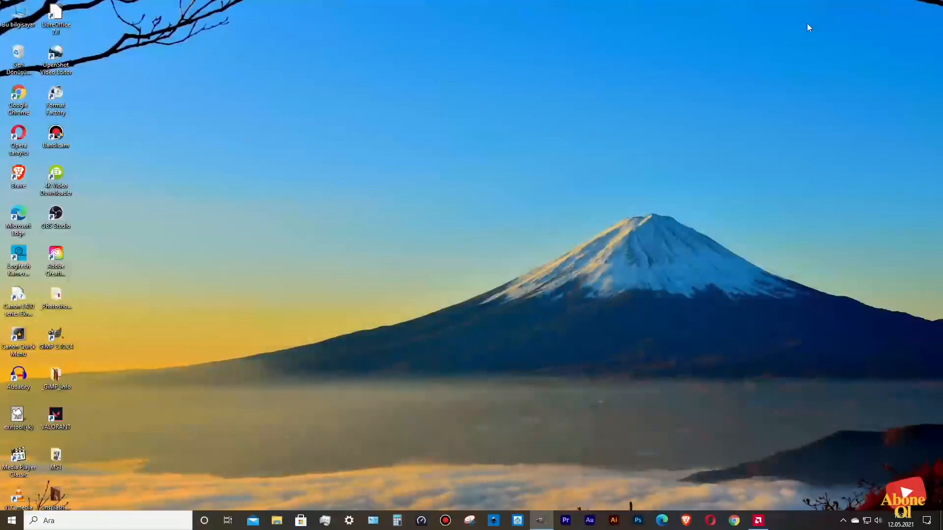
left_click(26, 19)
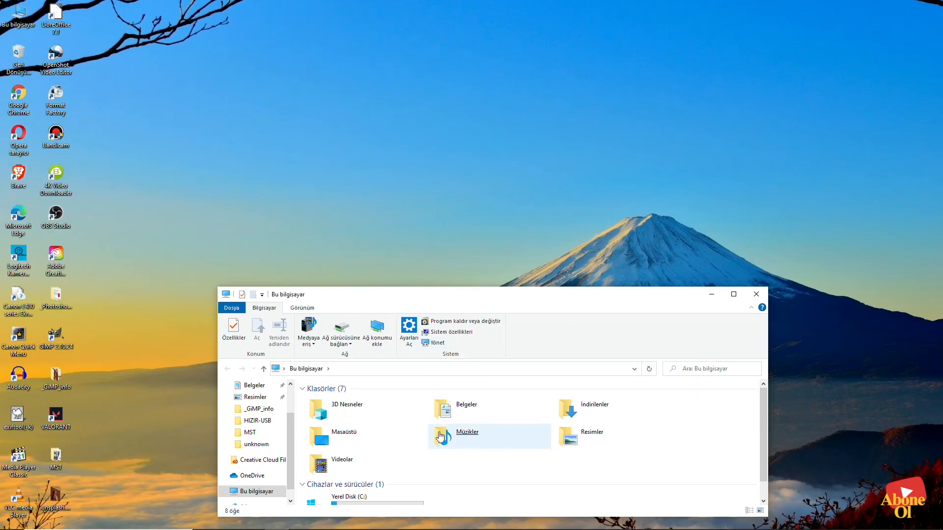
double_click(445, 410)
left_click(447, 418)
double_click(448, 416)
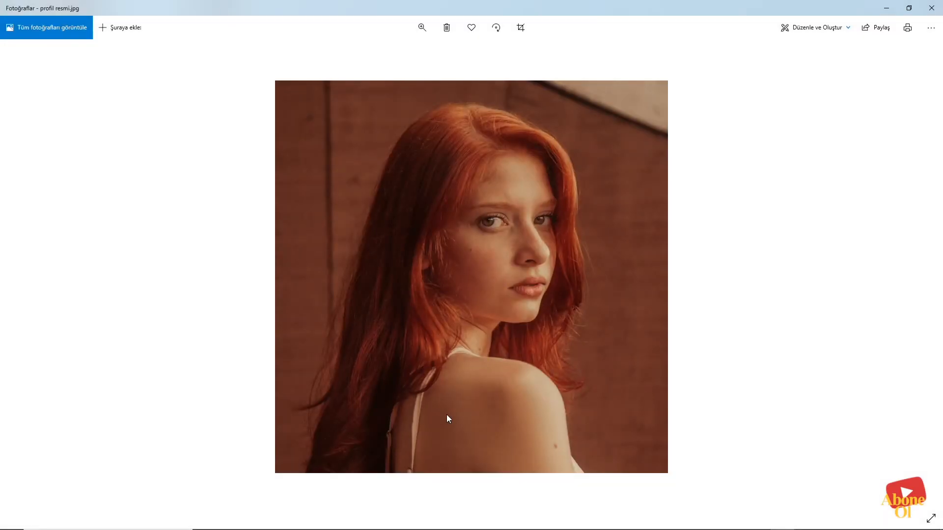